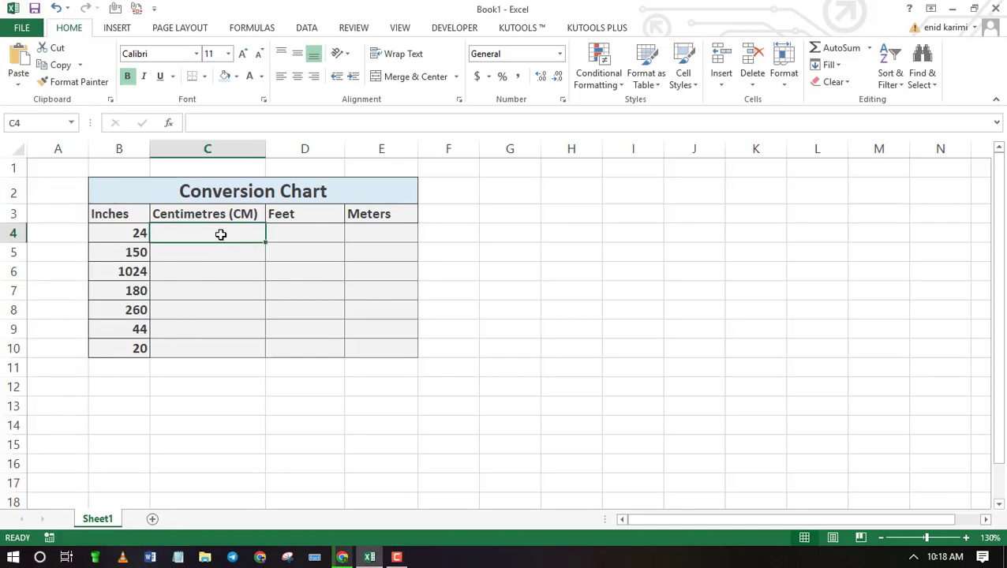
Enter =CONVERT(B4,"in","cm") in C4 to get 60.96 cm for the 24 inches.
{"action": "type", "text": "="}
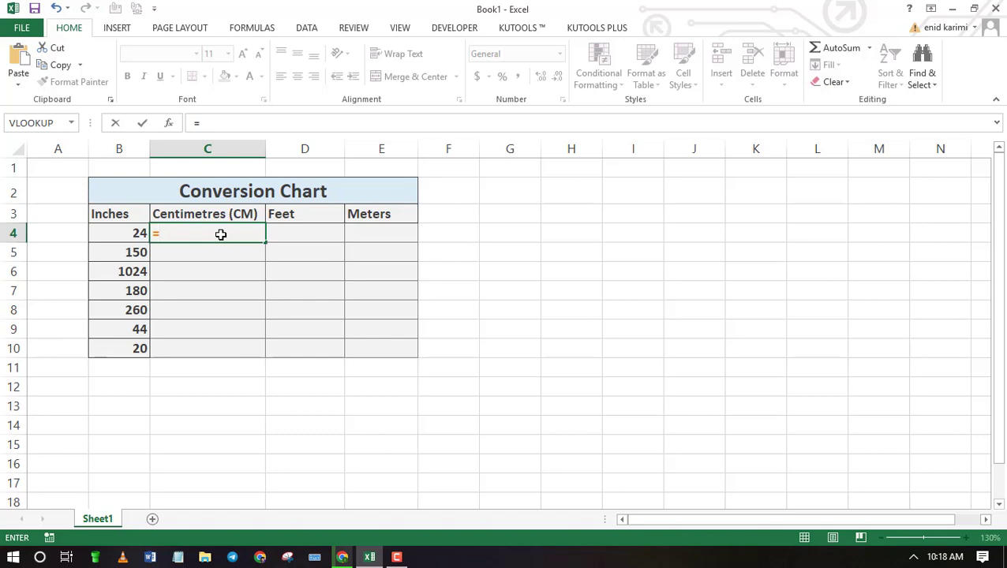
{"action": "type", "text": "conver"}
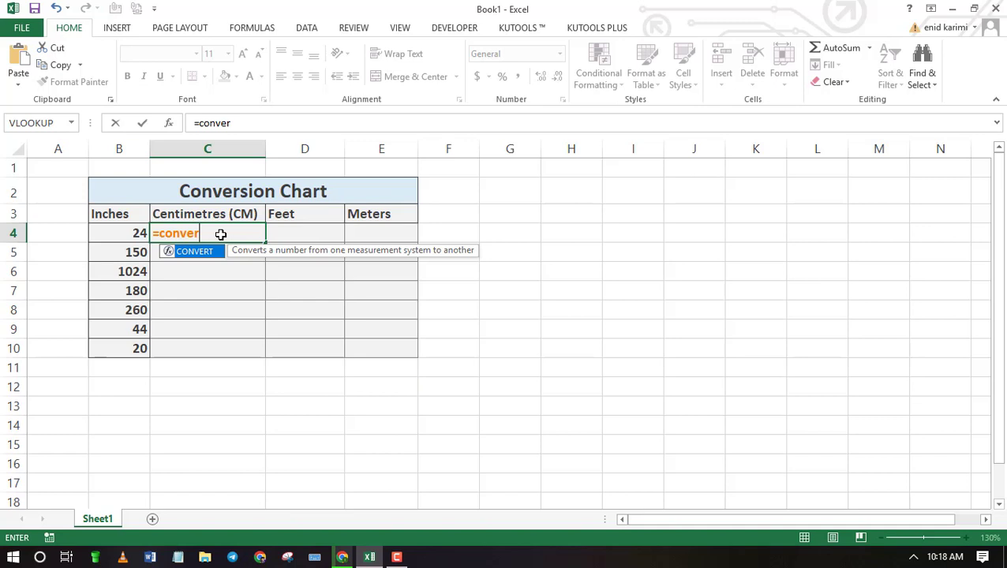
{"action": "type", "text": "t("}
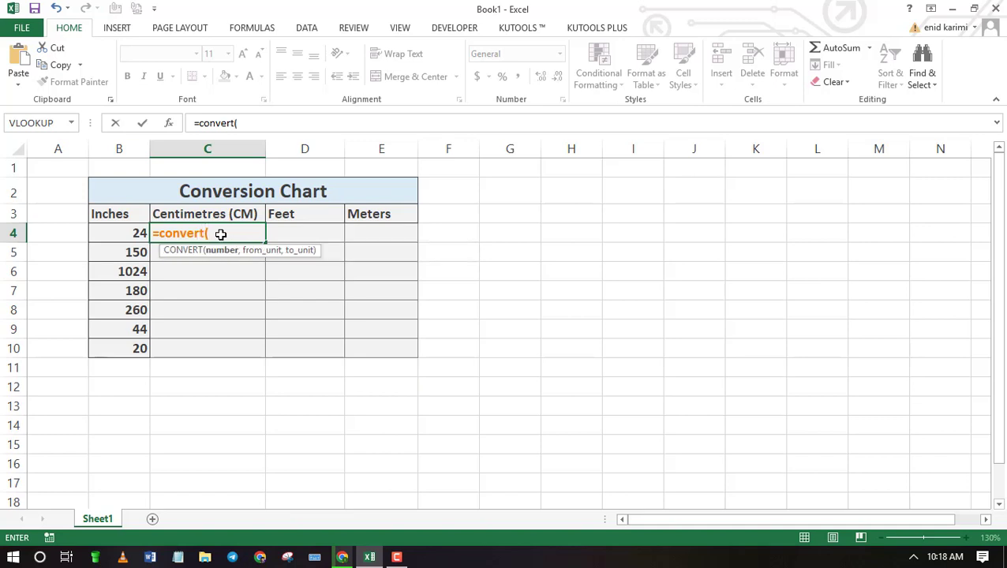
{"action": "left_click", "coordinate": [131, 237]}
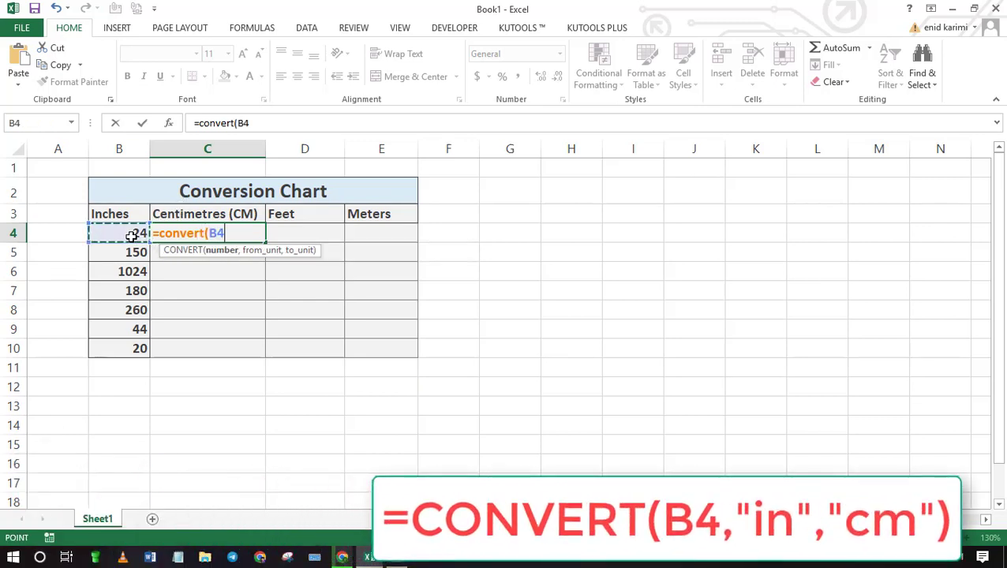
{"action": "type", "text": ","}
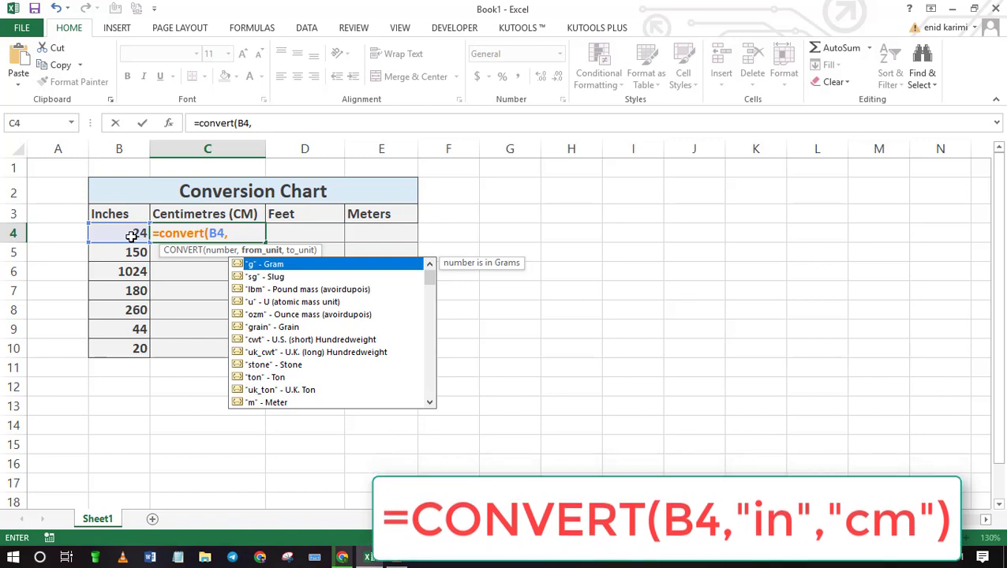
{"action": "type", "text": "\""}
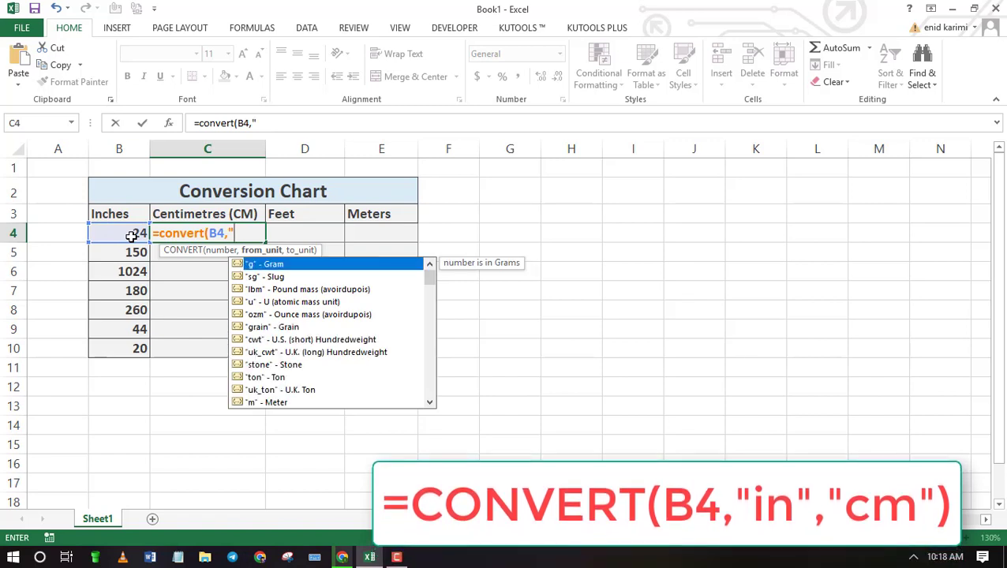
{"action": "type", "text": "in"}
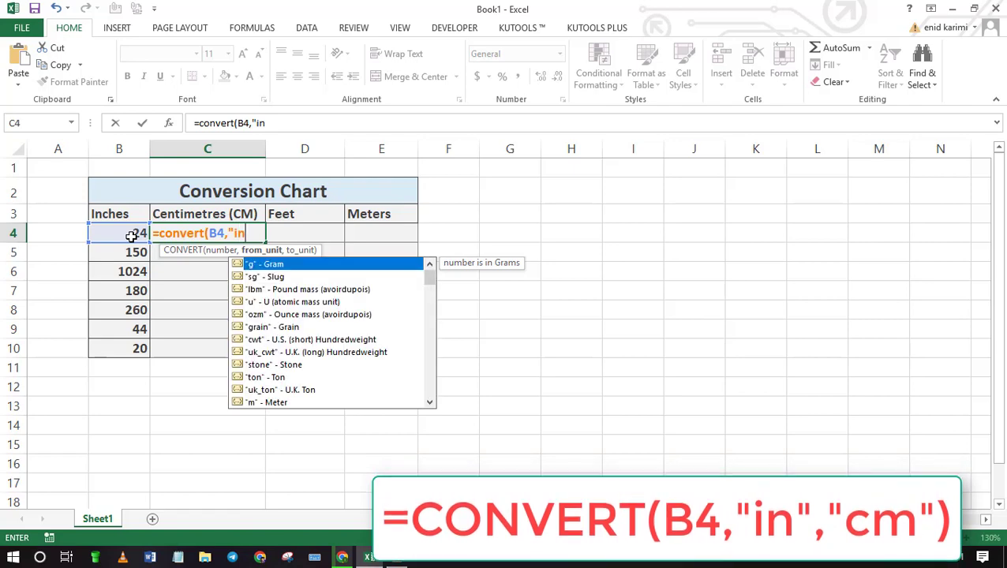
{"action": "type", "text": "\""}
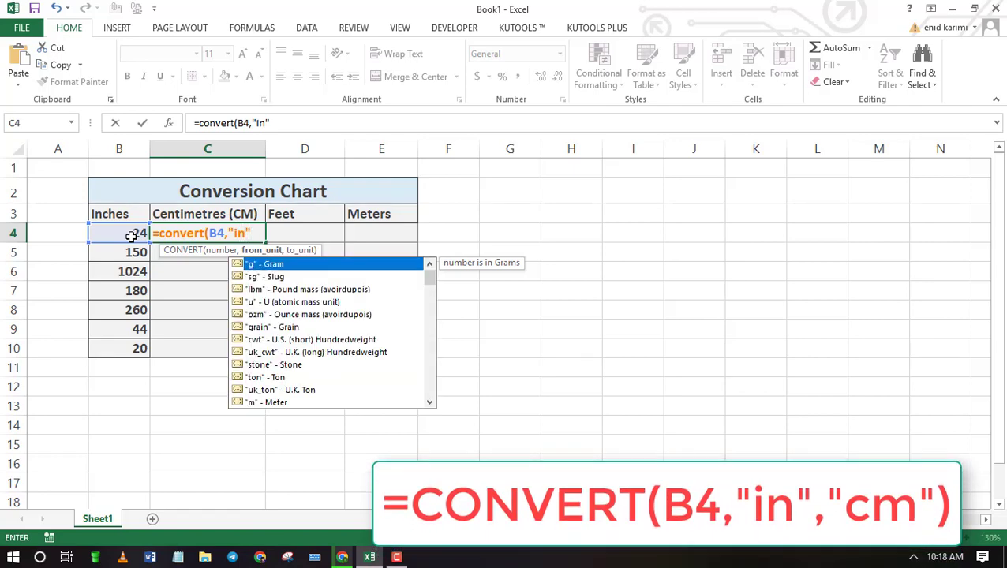
{"action": "type", "text": ","}
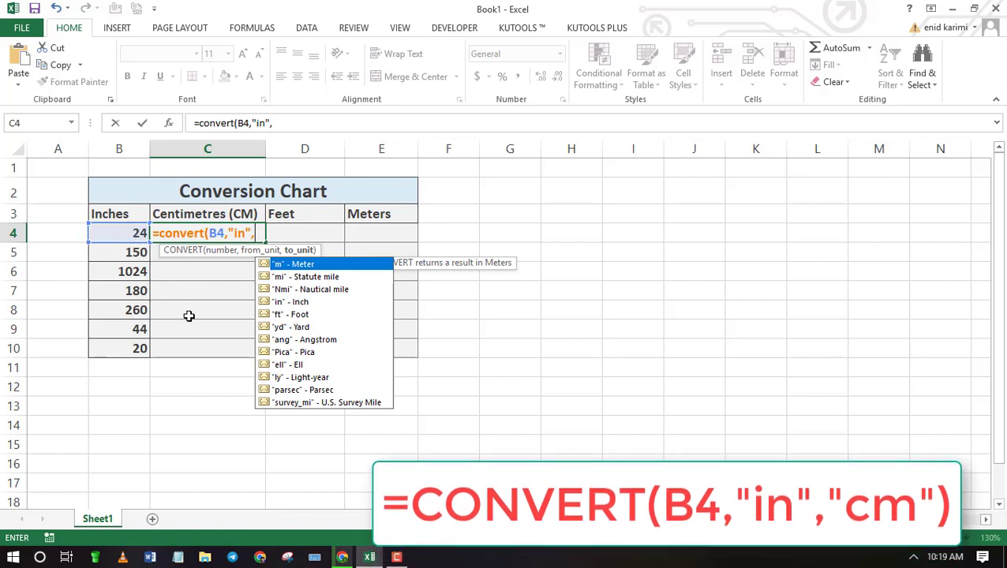
{"action": "type", "text": "\""}
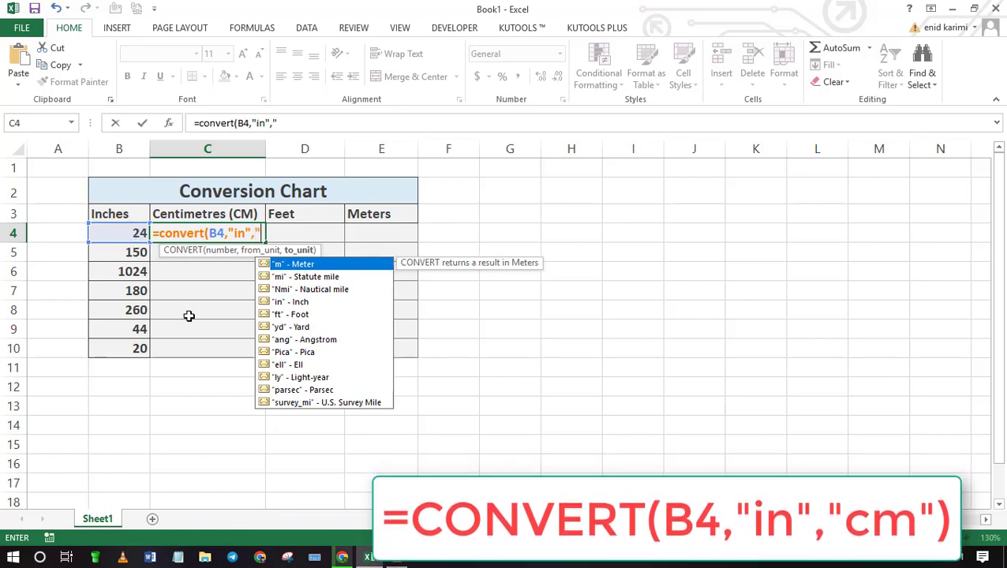
{"action": "type", "text": "c"}
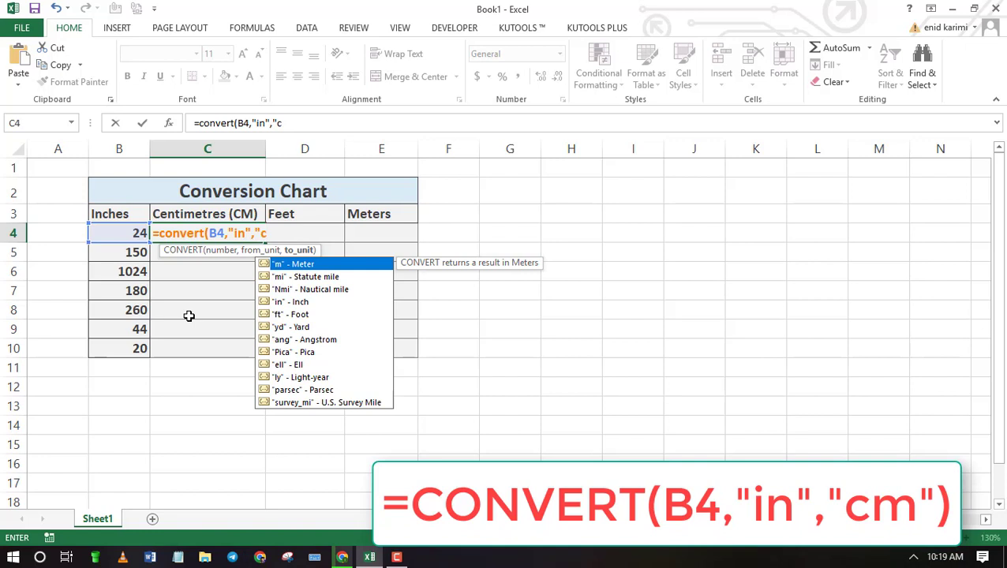
{"action": "type", "text": "m"}
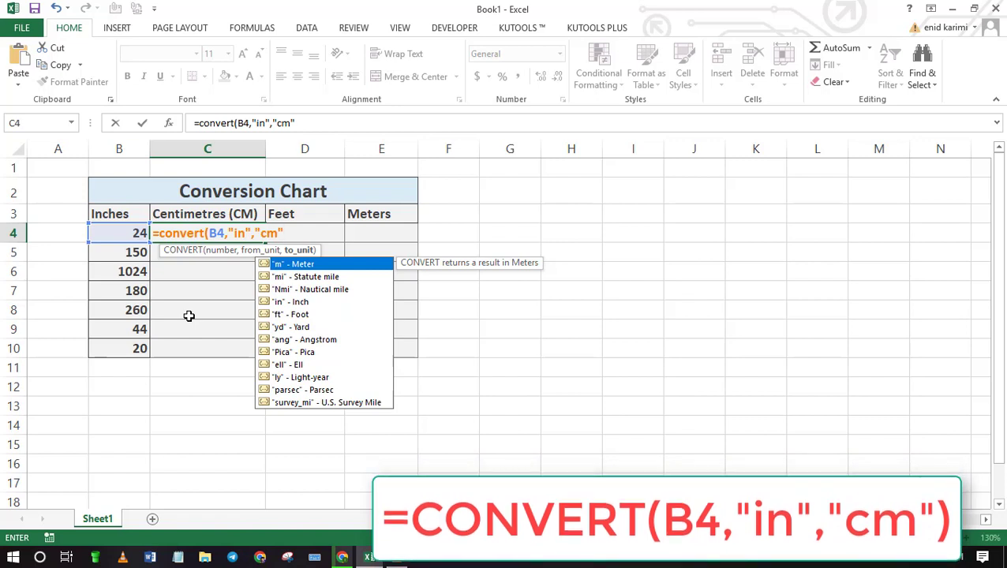
{"action": "type", "text": "\")"}
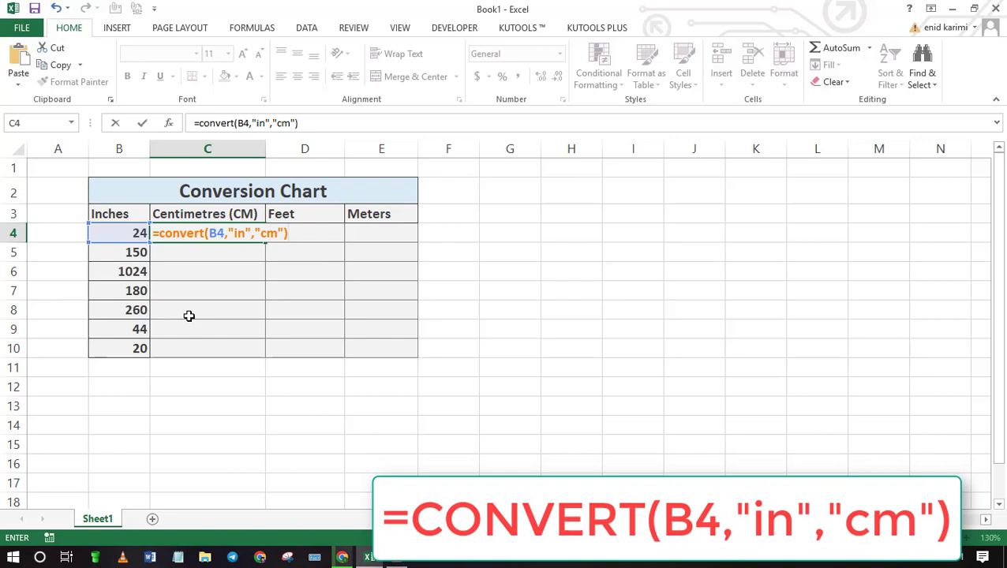
{"action": "key", "text": "Return"}
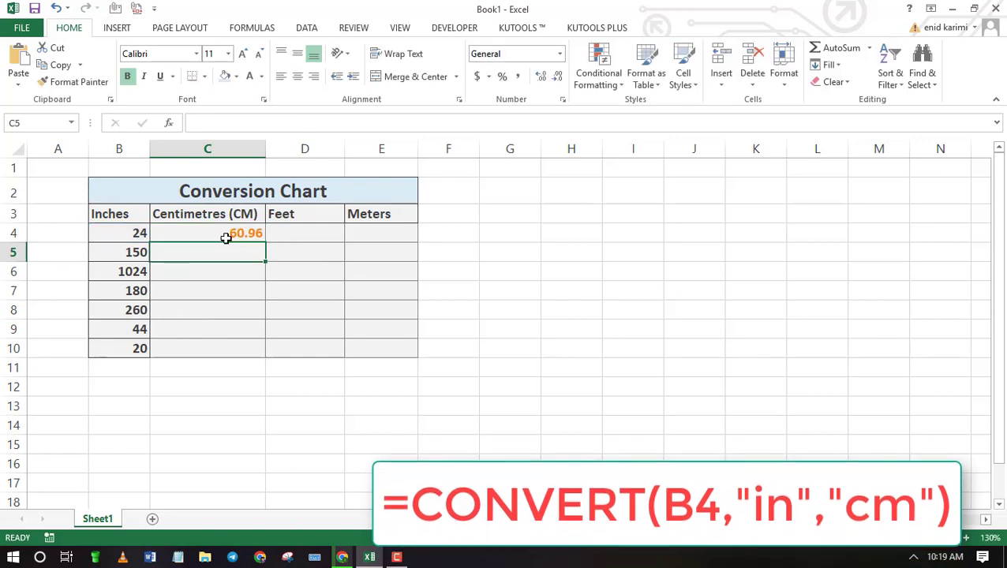
Inspect the centimetre formula in C4, then switch away from the Excel window.
{"action": "left_click", "coordinate": [226, 237]}
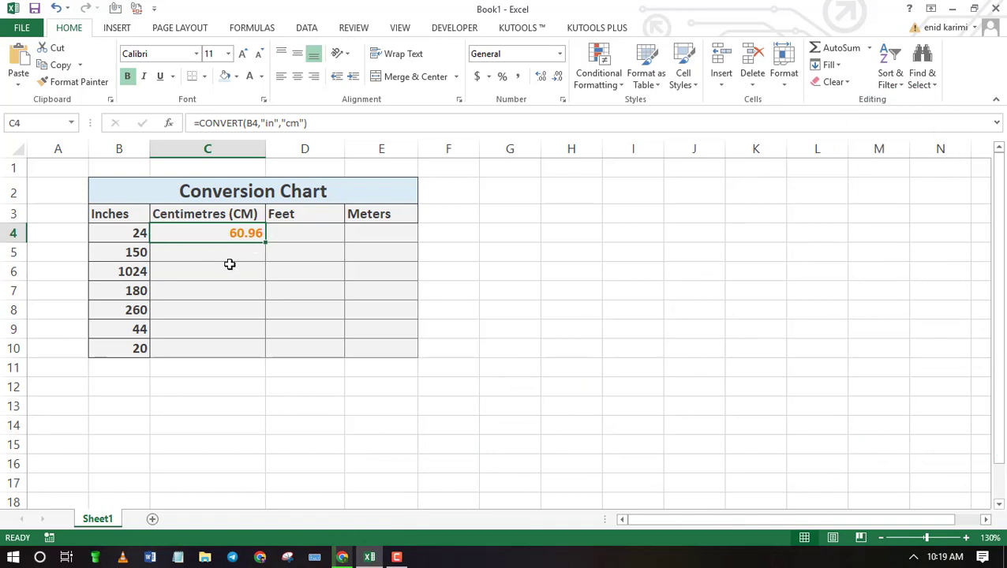
{"action": "key", "text": "alt+Tab"}
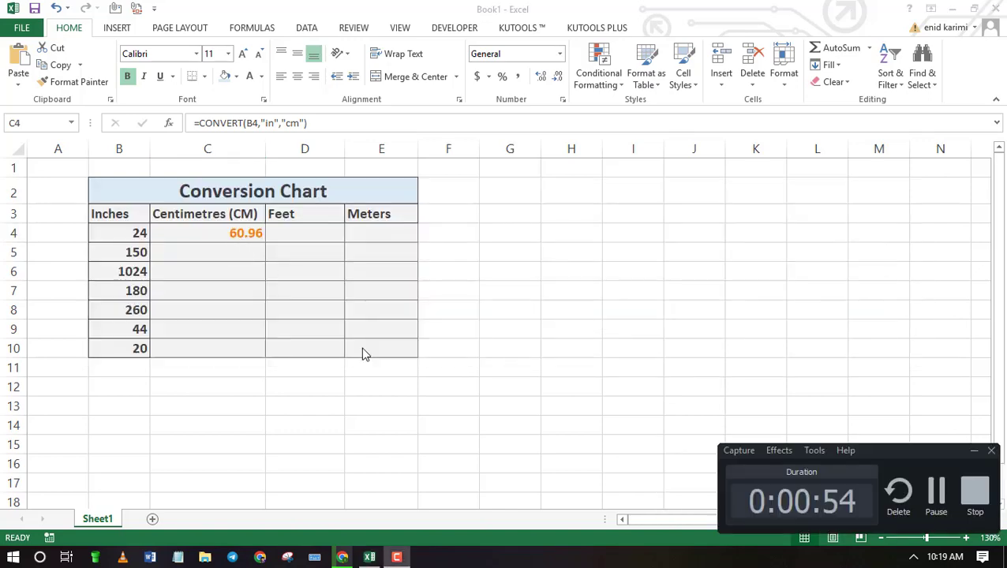
Search Chrome for '24 inches to cm' and highlight the 60.96 result.
{"action": "left_click", "coordinate": [344, 557]}
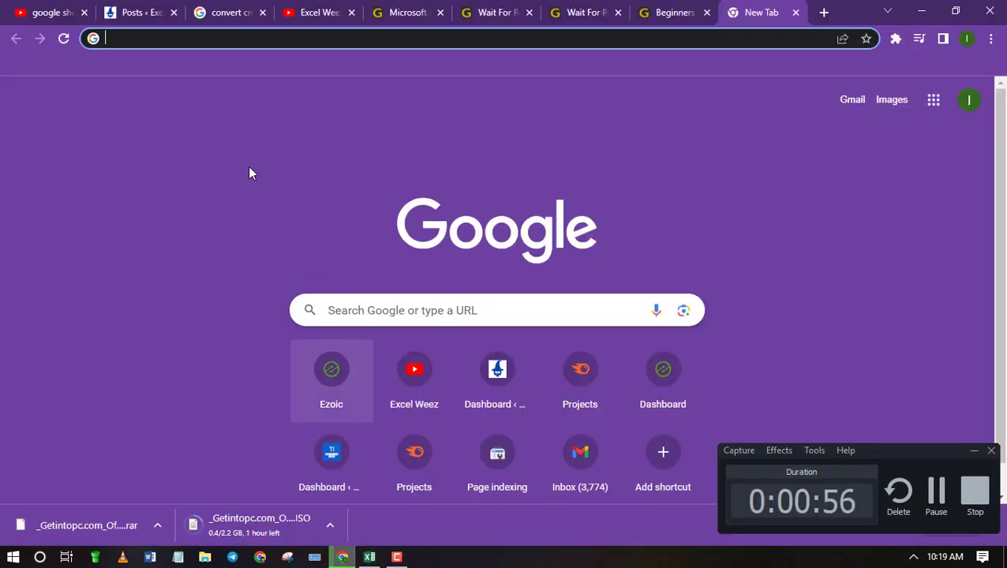
{"action": "type", "text": "24 "}
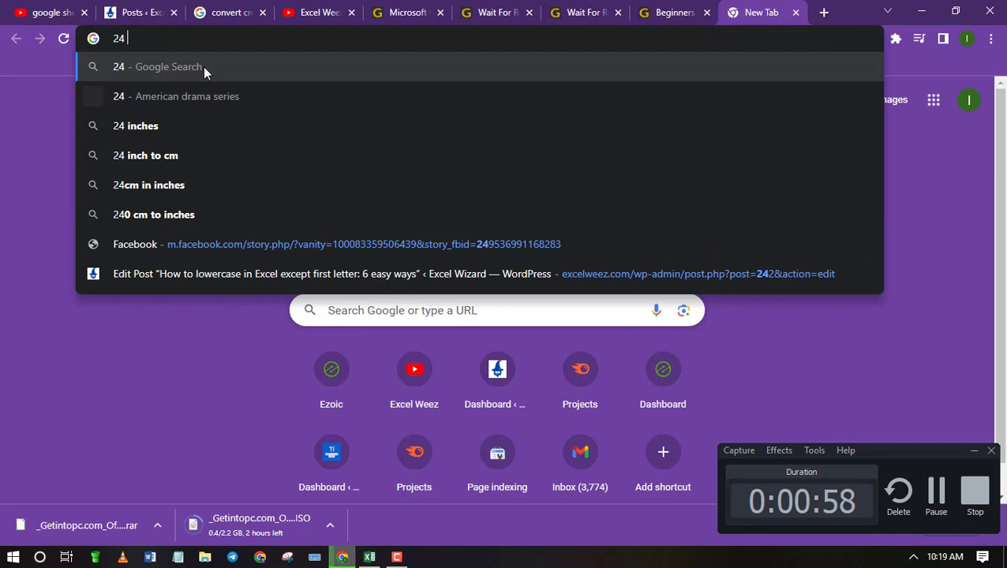
{"action": "type", "text": "inches to "}
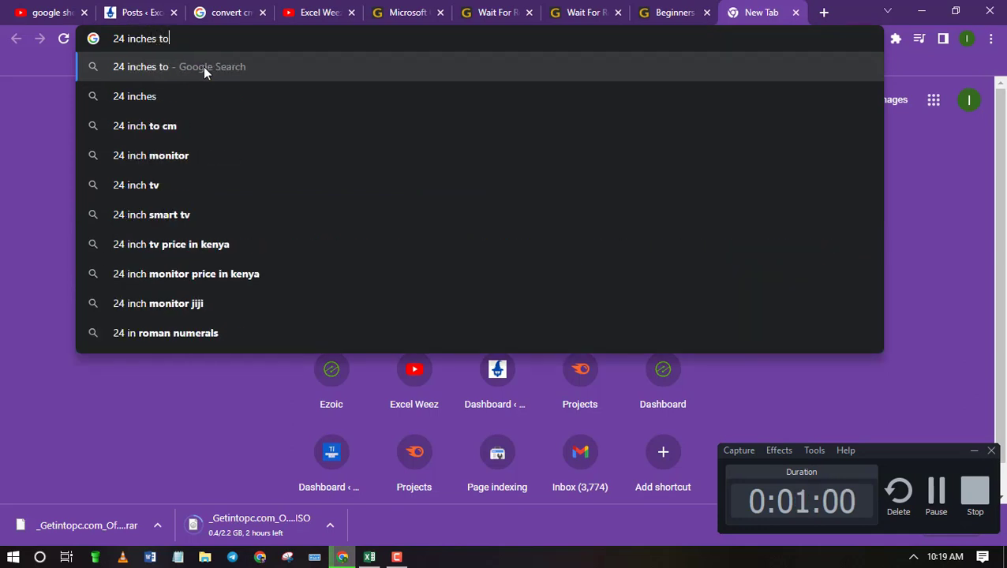
{"action": "type", "text": "cm"}
{"action": "key", "text": "Return"}
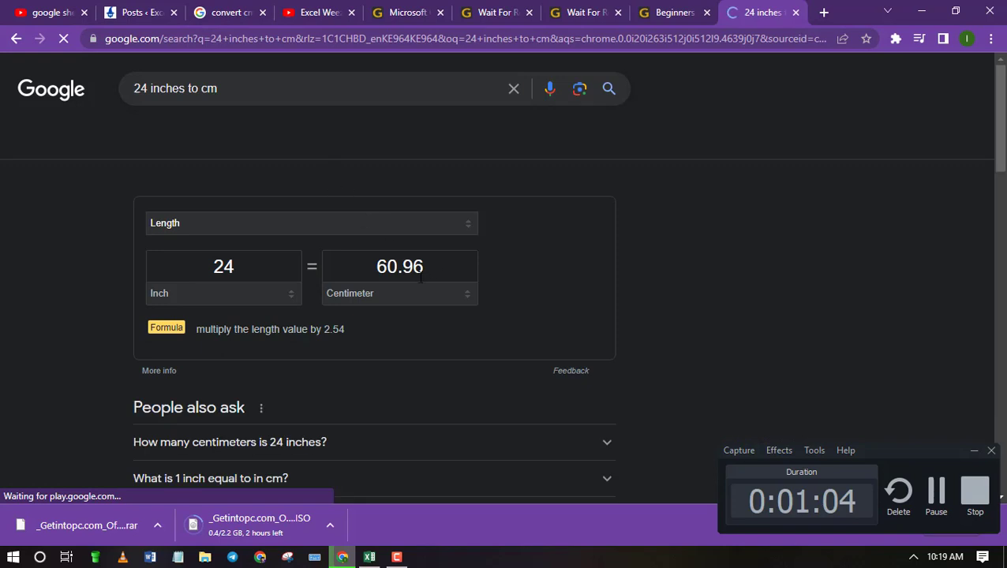
{"action": "left_click_drag", "start_coordinate": [423, 271], "coordinate": [377, 267]}
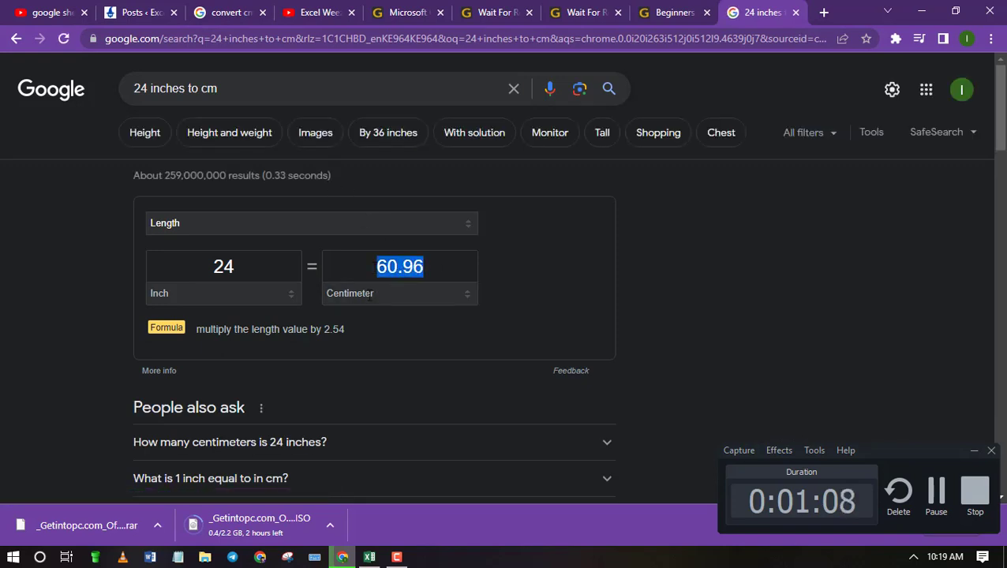
Return to the Excel conversion chart and select C5.
{"action": "left_click", "coordinate": [370, 557]}
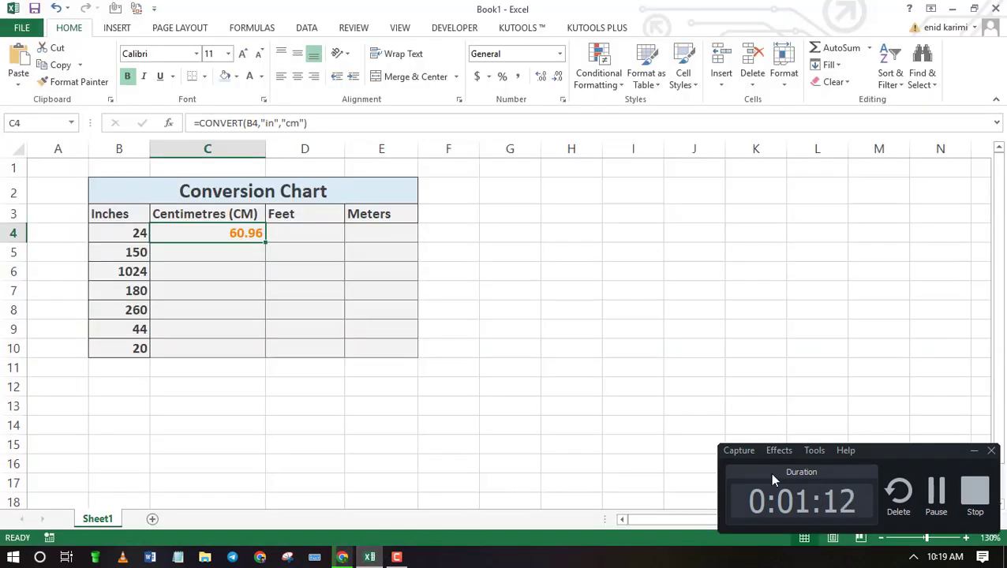
{"action": "left_click", "coordinate": [854, 437]}
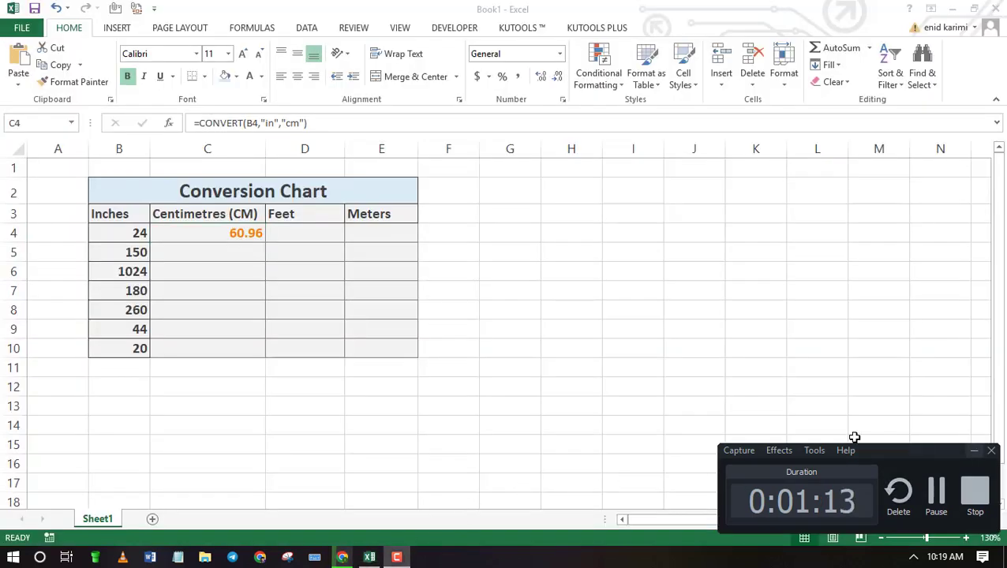
{"action": "left_click", "coordinate": [229, 258]}
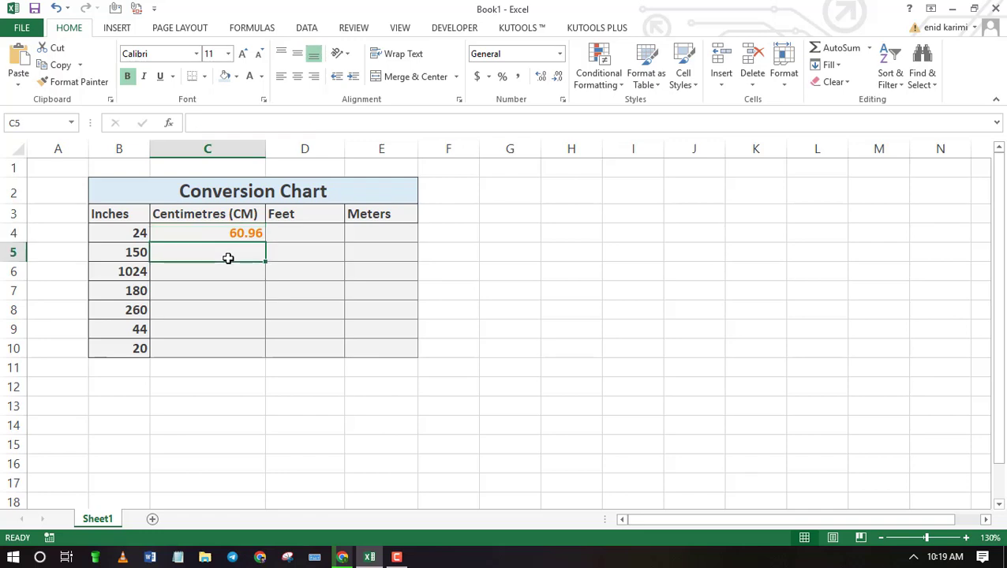
Enter =CONVERT(B5,"in","cm") in C5, converting the 150 inches to 381 cm.
{"action": "type", "text": "="}
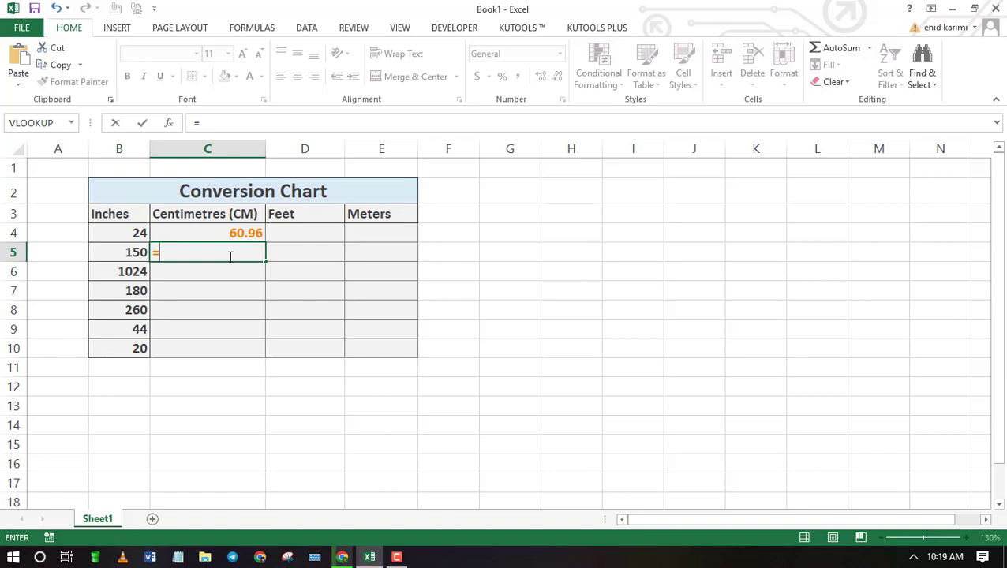
{"action": "type", "text": "convert"}
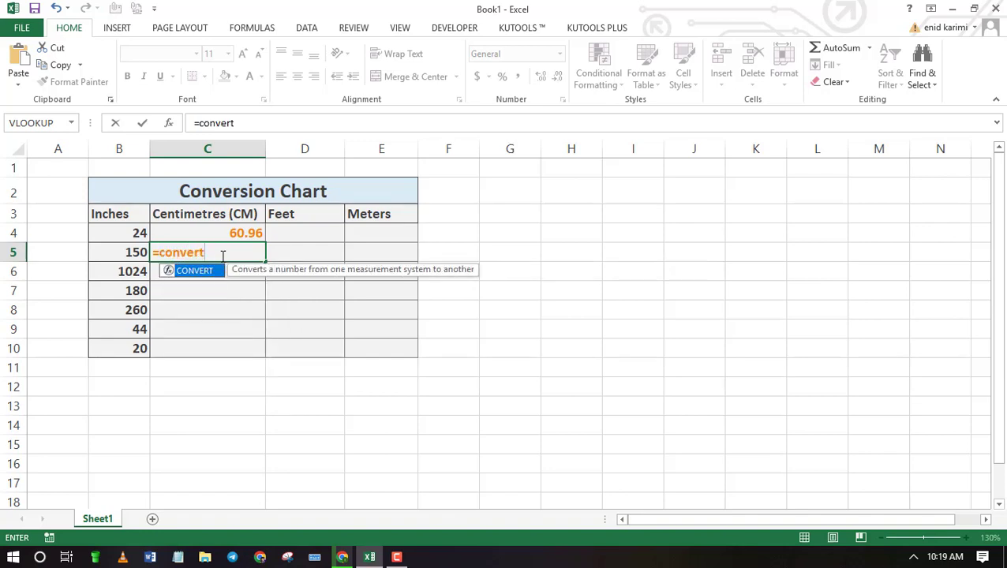
{"action": "type", "text": "("}
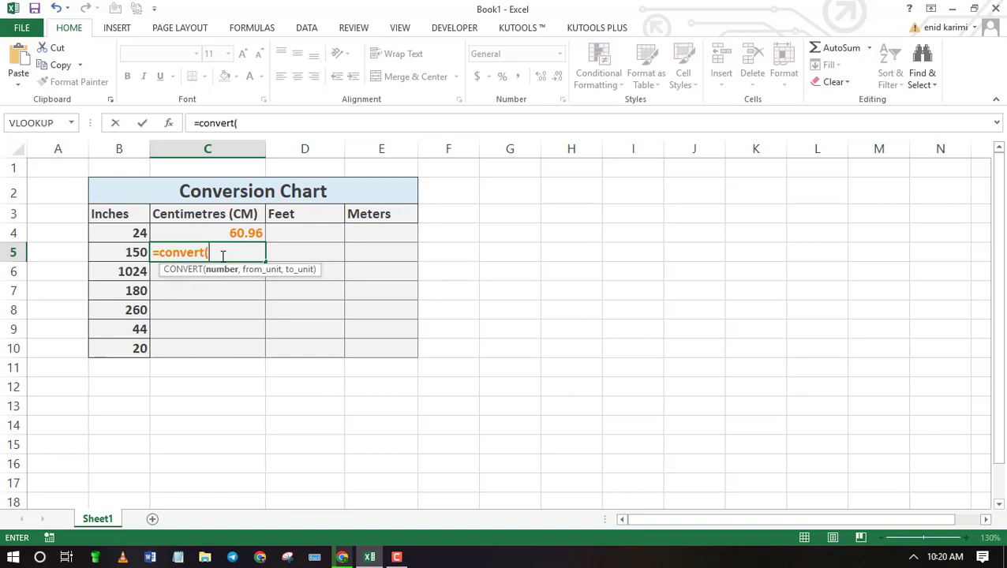
{"action": "left_click", "coordinate": [130, 252]}
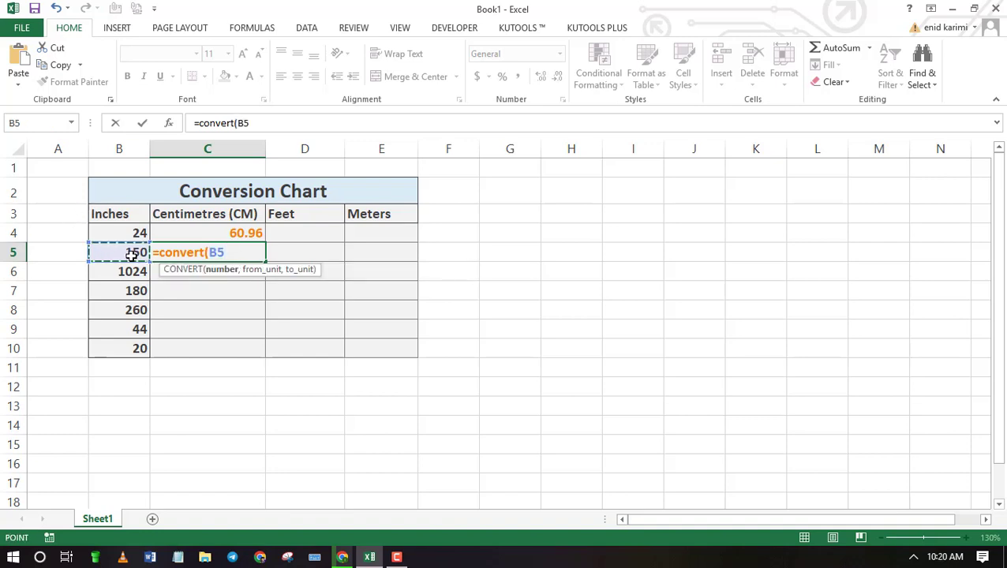
{"action": "type", "text": ","}
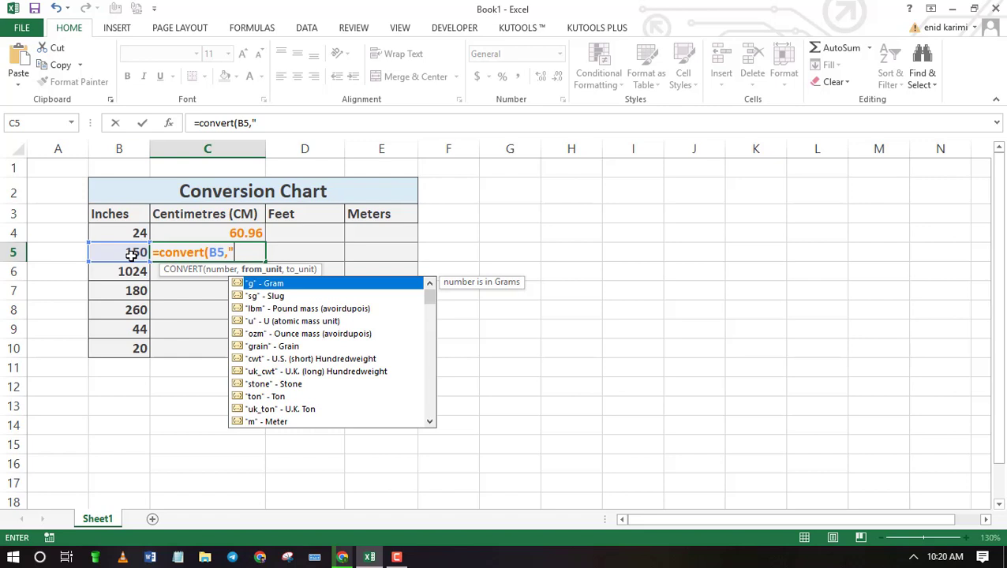
{"action": "type", "text": "\"in\","}
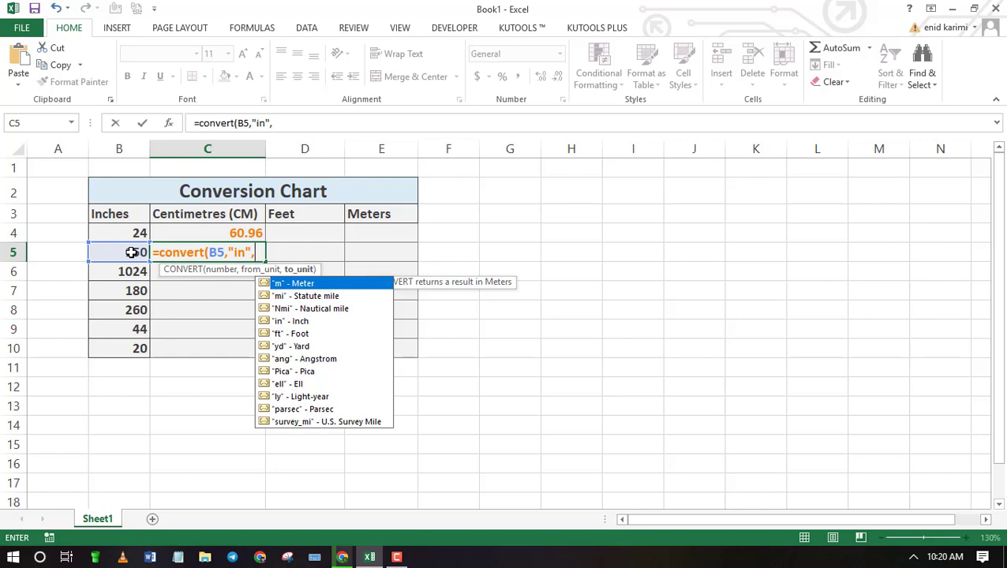
{"action": "type", "text": "\"c"}
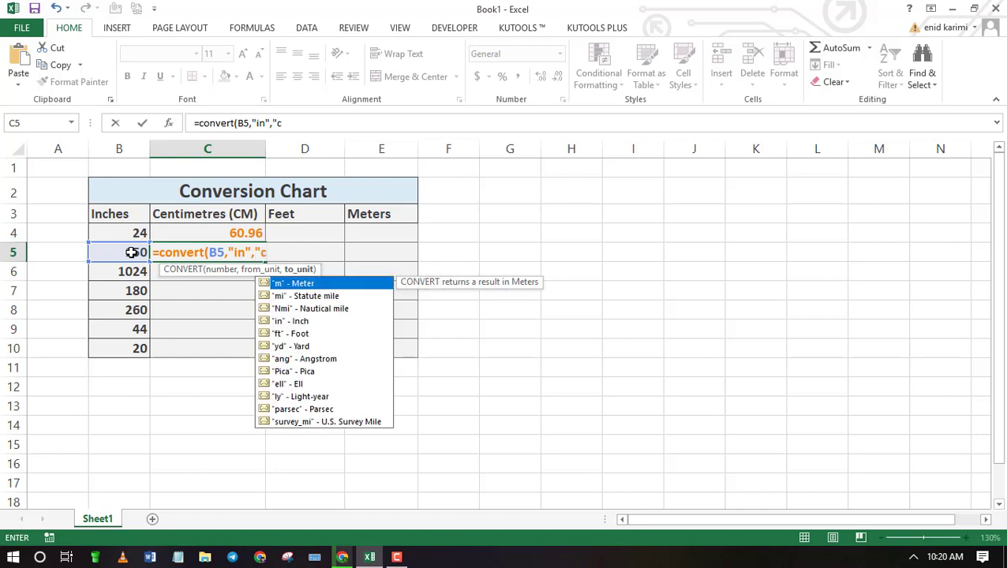
{"action": "type", "text": "m\")"}
{"action": "key", "text": "Return"}
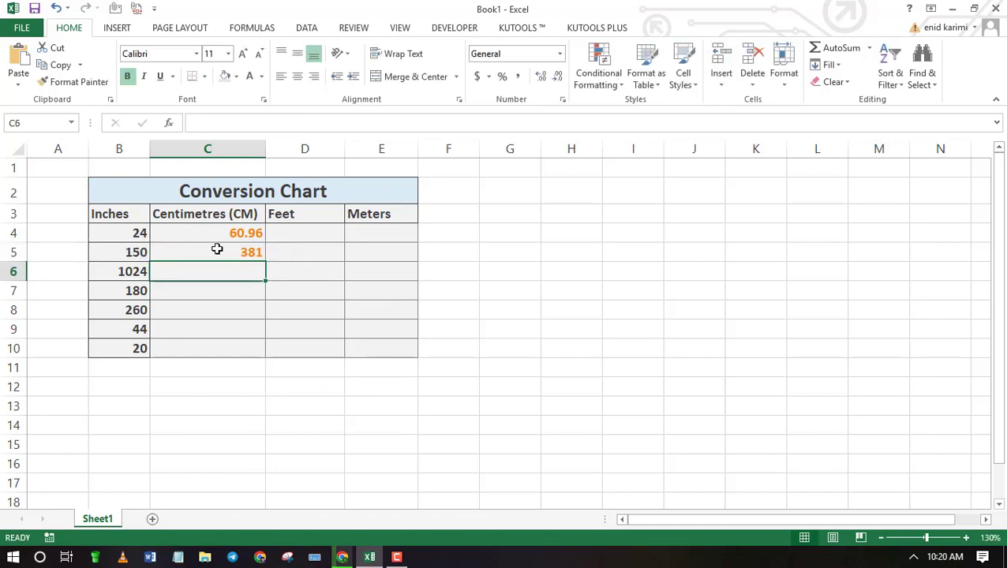
Fill the centimetre formulas in C4:C5 down to C10 and check C8.
{"action": "left_click_drag", "start_coordinate": [217, 249], "coordinate": [226, 230]}
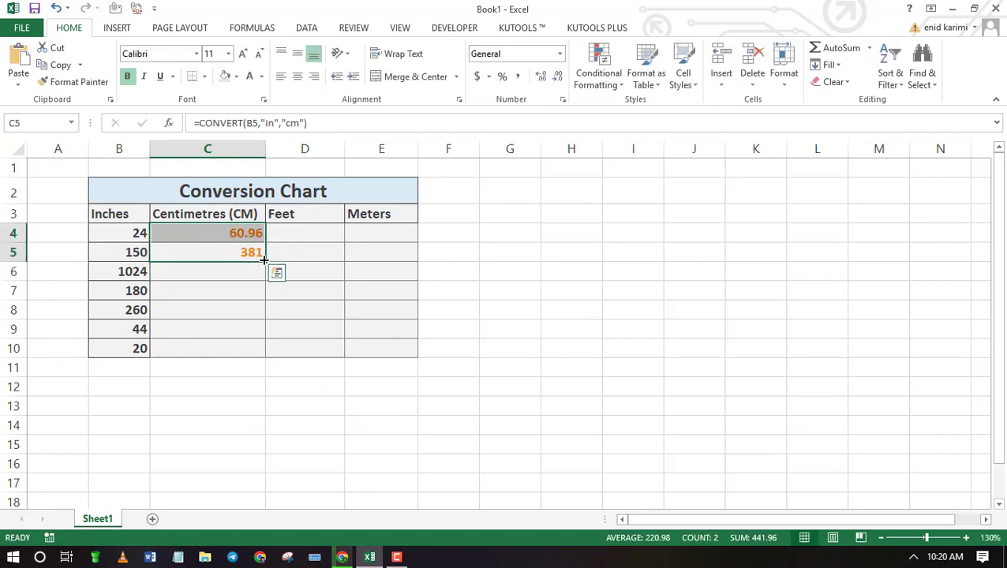
{"action": "left_click_drag", "start_coordinate": [264, 260], "coordinate": [255, 362]}
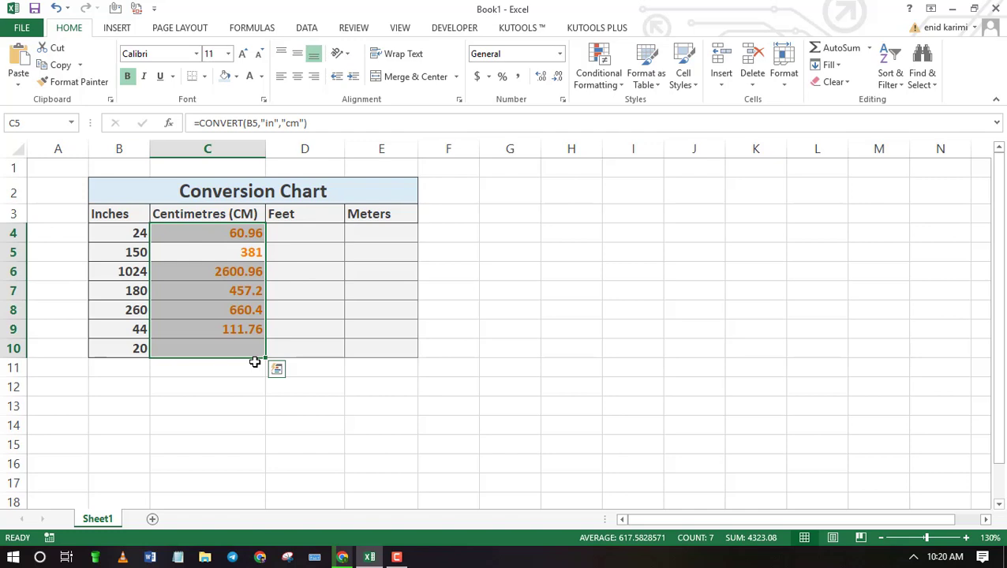
{"action": "left_click", "coordinate": [243, 310]}
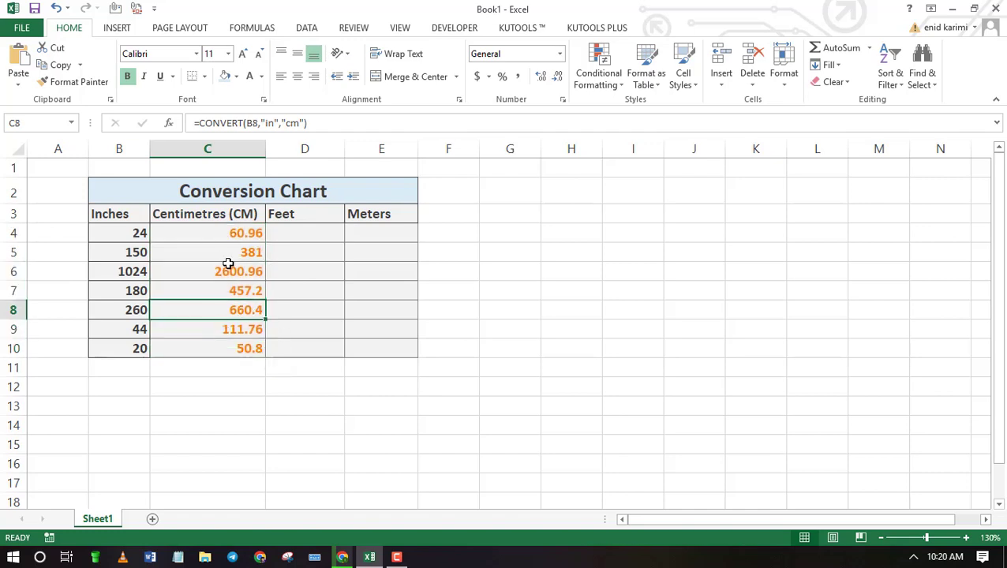
Enter =CONVERT(B4,"in","ft") in D4, giving 2 feet for the 24 inches.
{"action": "left_click", "coordinate": [299, 233]}
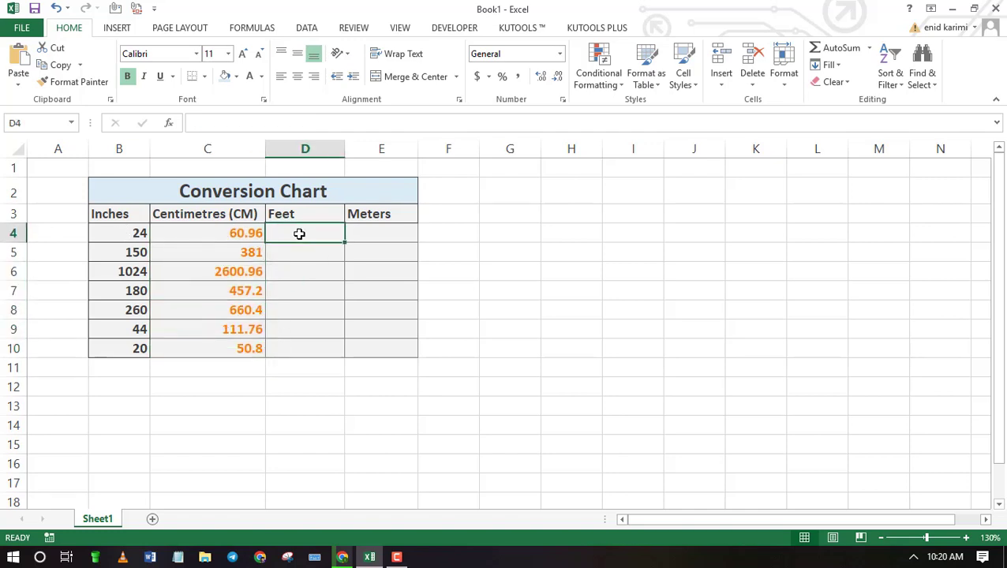
{"action": "type", "text": "="}
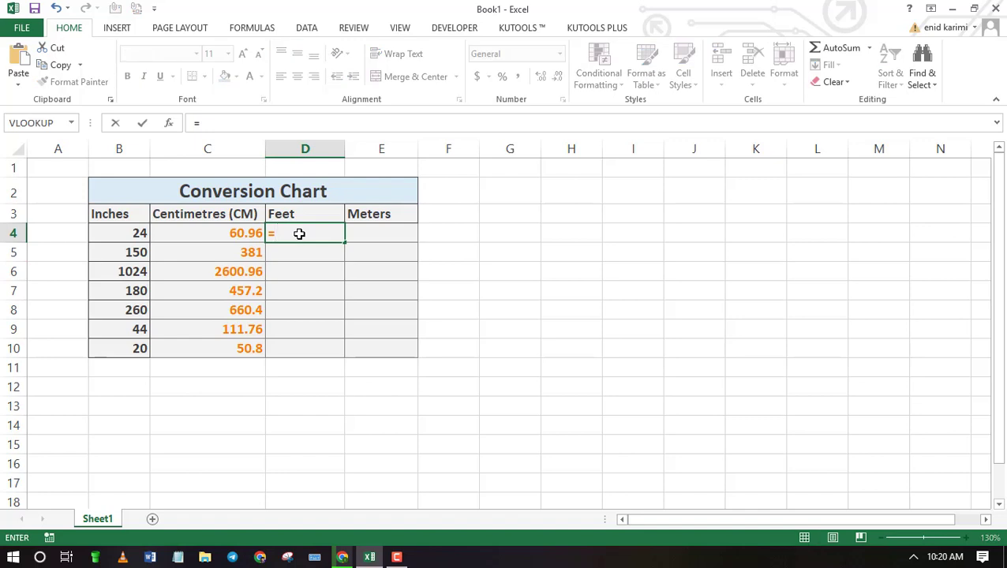
{"action": "type", "text": "convert"}
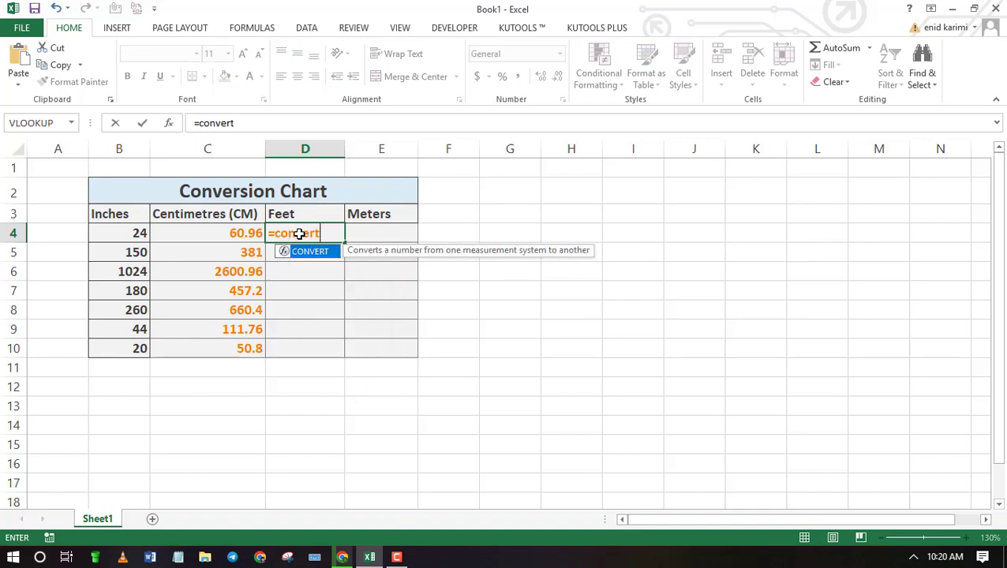
{"action": "type", "text": "("}
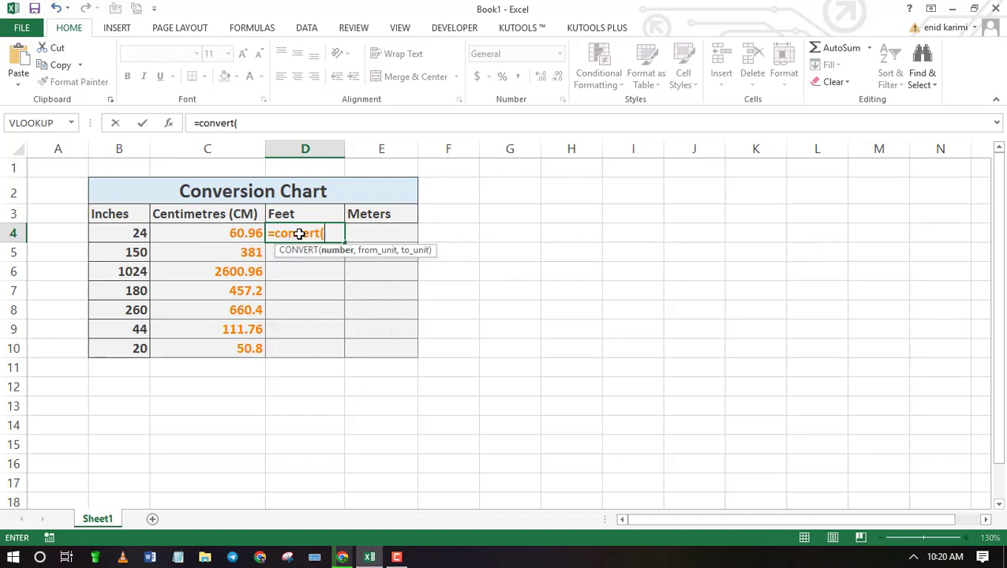
{"action": "left_click", "coordinate": [130, 234]}
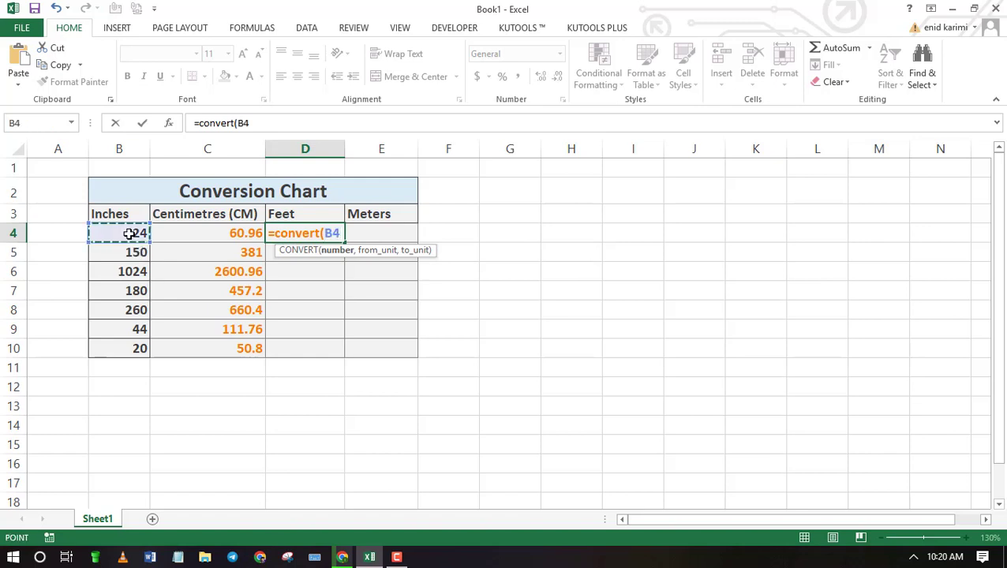
{"action": "type", "text": ",\""}
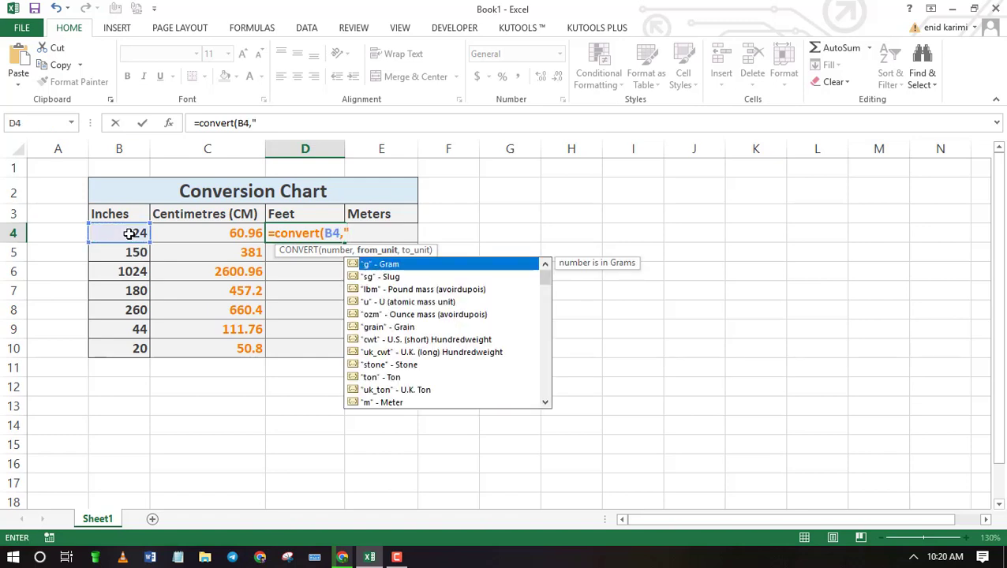
{"action": "type", "text": "in\","}
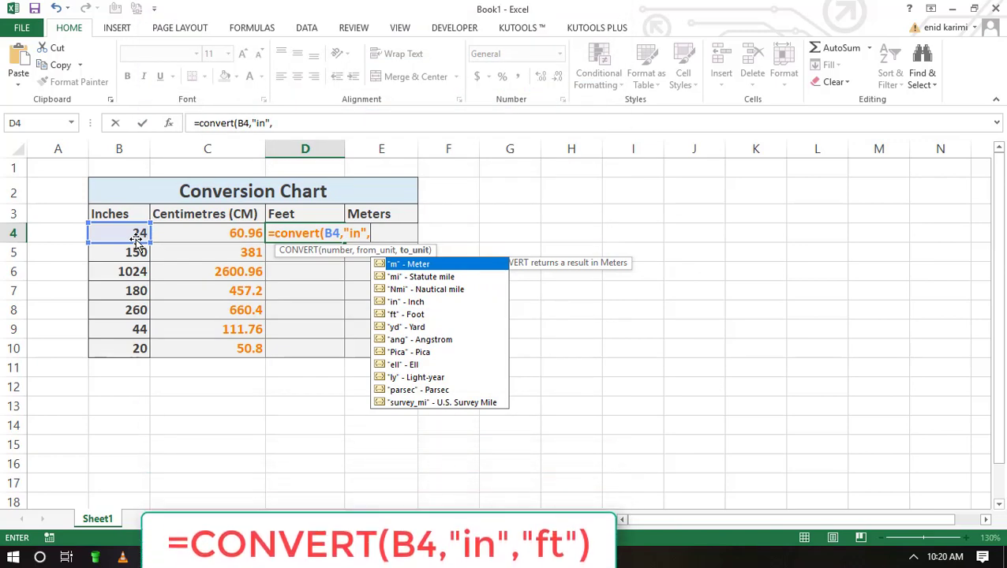
{"action": "type", "text": "\"ft\""}
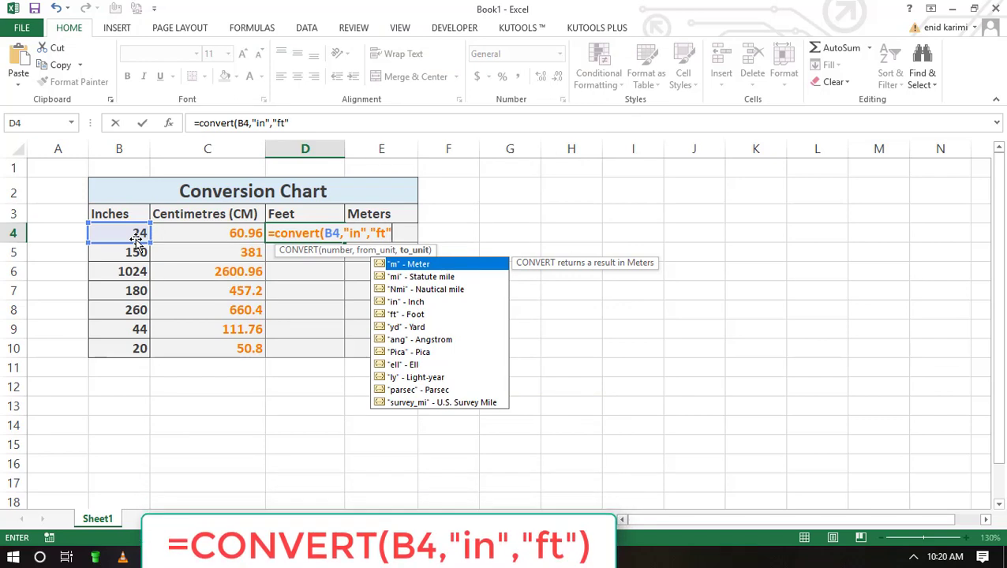
{"action": "type", "text": ")"}
{"action": "key", "text": "Return"}
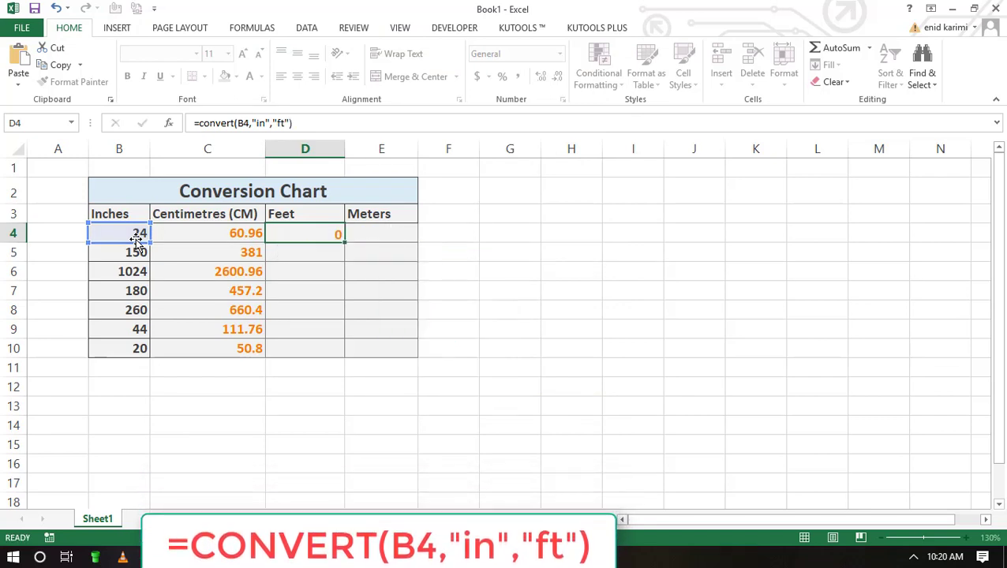
{"action": "left_click", "coordinate": [135, 232]}
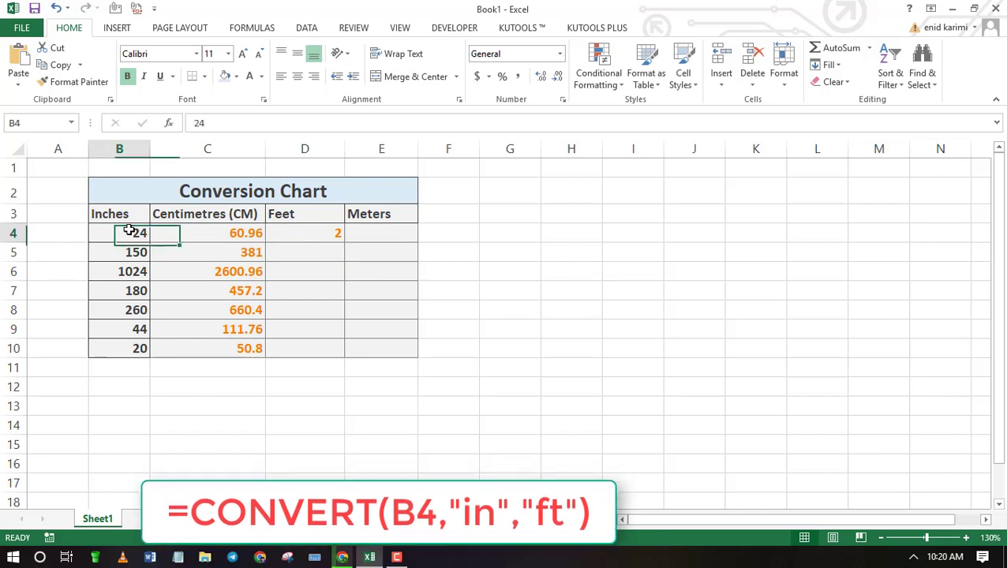
{"action": "left_click", "coordinate": [326, 232]}
Enter =CONVERT(B4,"in","m") in E4, giving 0.6096 metres.
{"action": "left_click", "coordinate": [366, 231]}
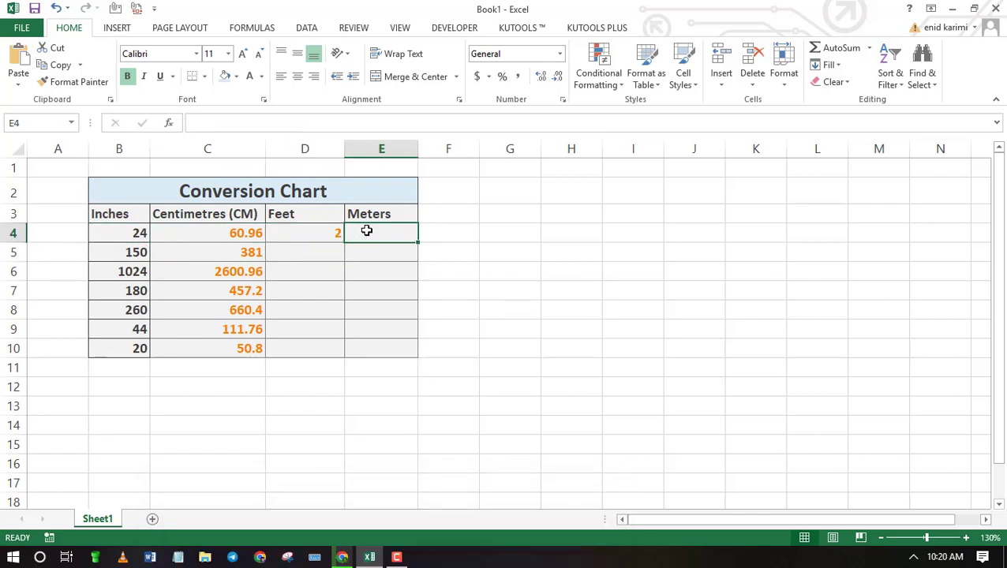
{"action": "type", "text": "="}
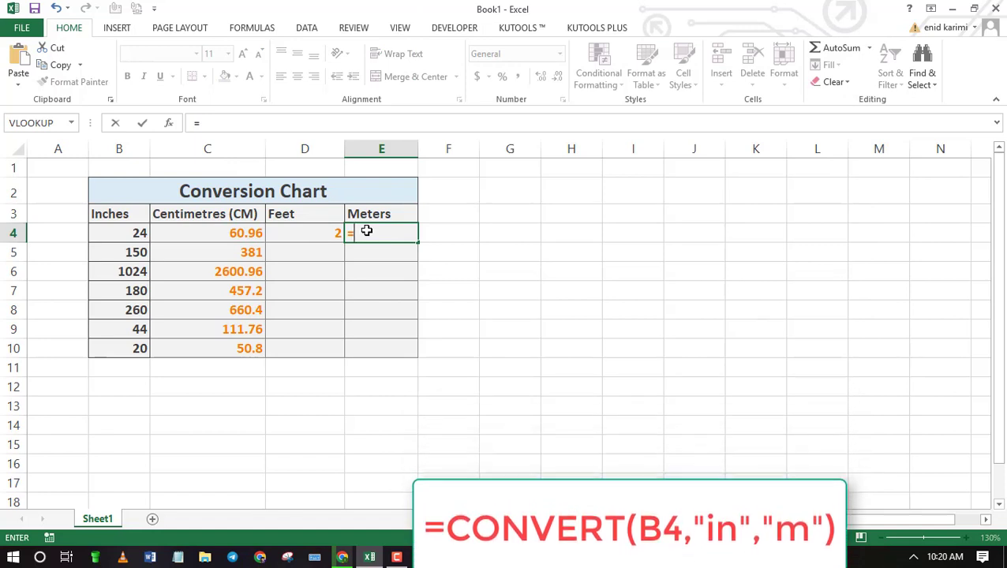
{"action": "type", "text": "conver"}
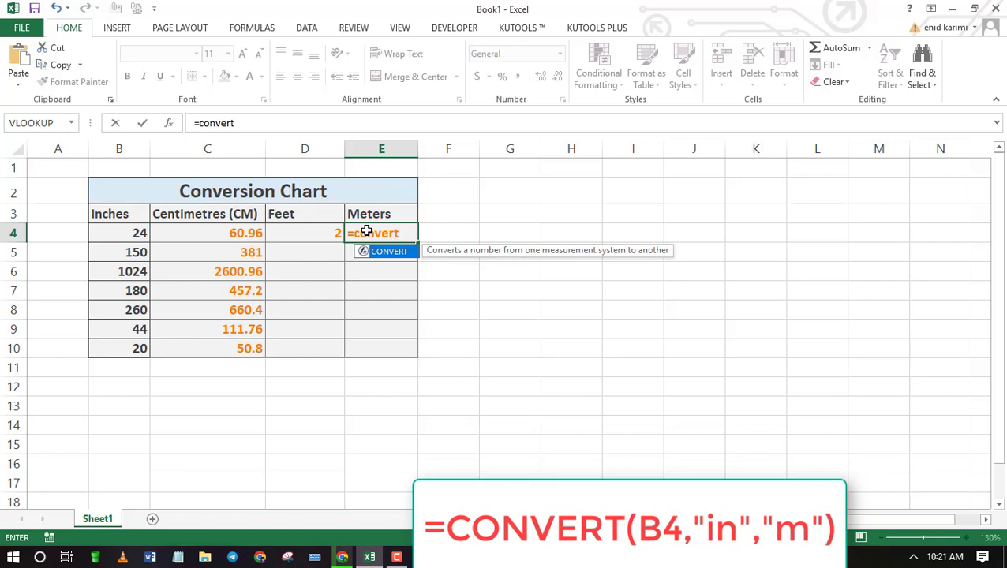
{"action": "type", "text": "t("}
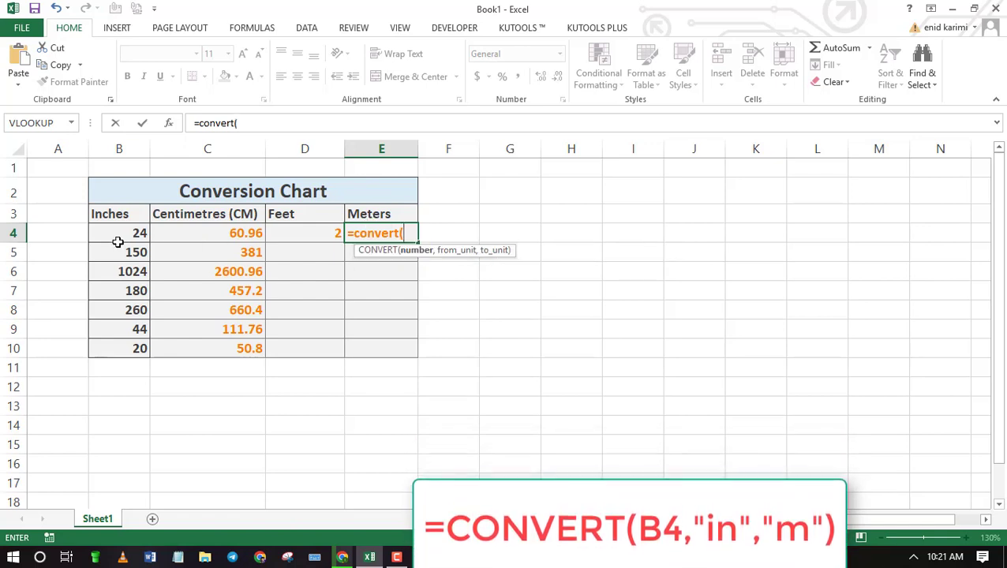
{"action": "left_click", "coordinate": [127, 237]}
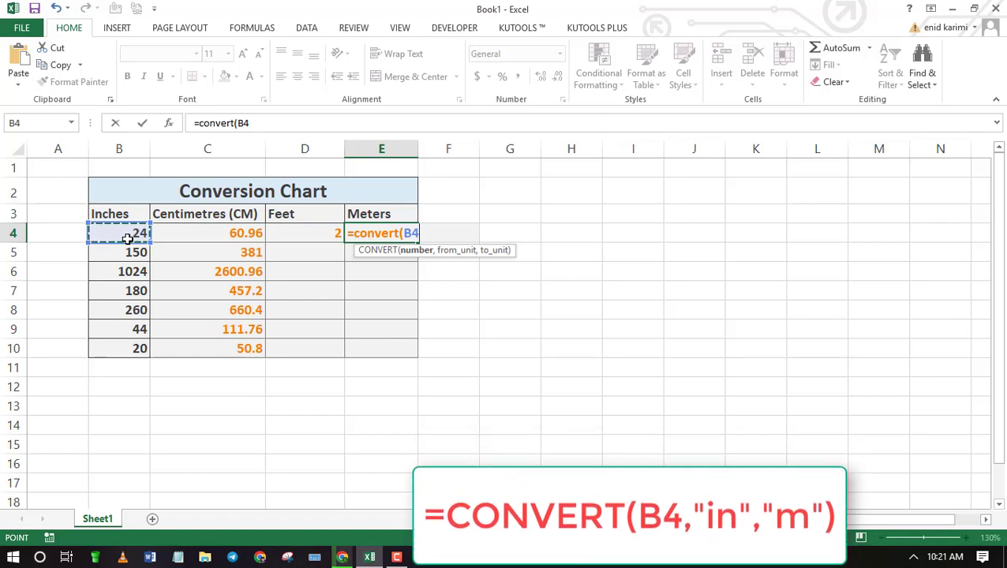
{"action": "type", "text": ",\""}
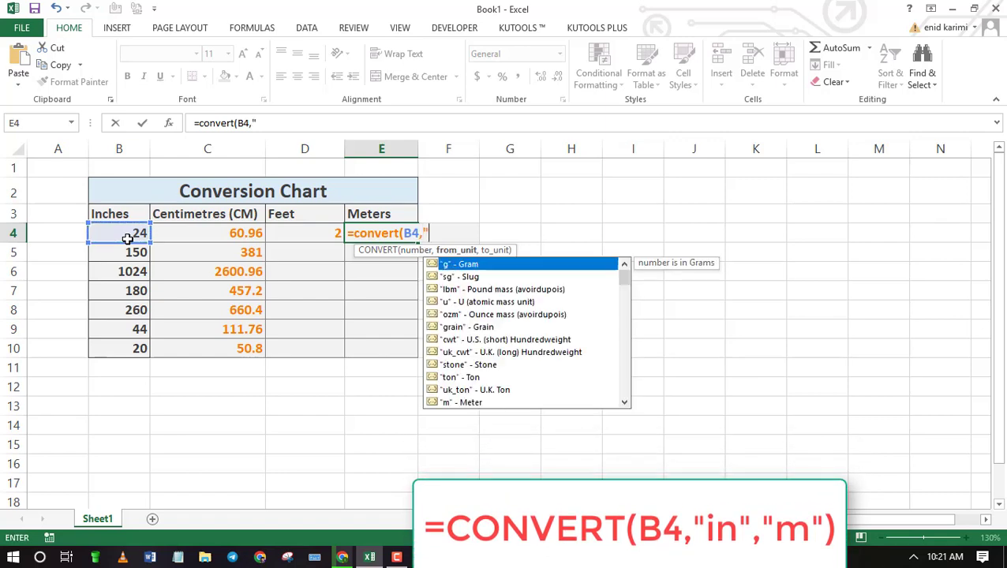
{"action": "type", "text": "in\","}
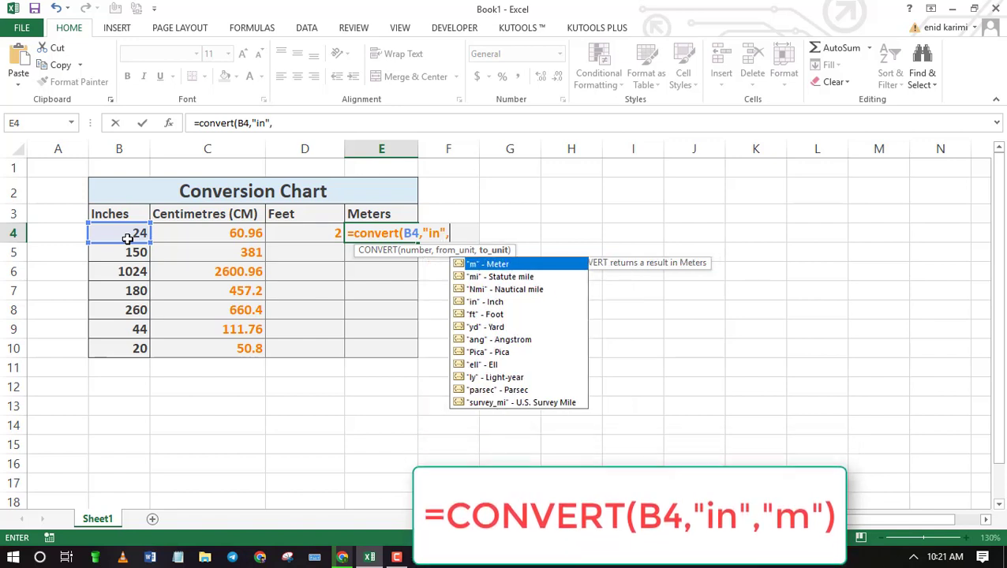
{"action": "type", "text": "\"m"}
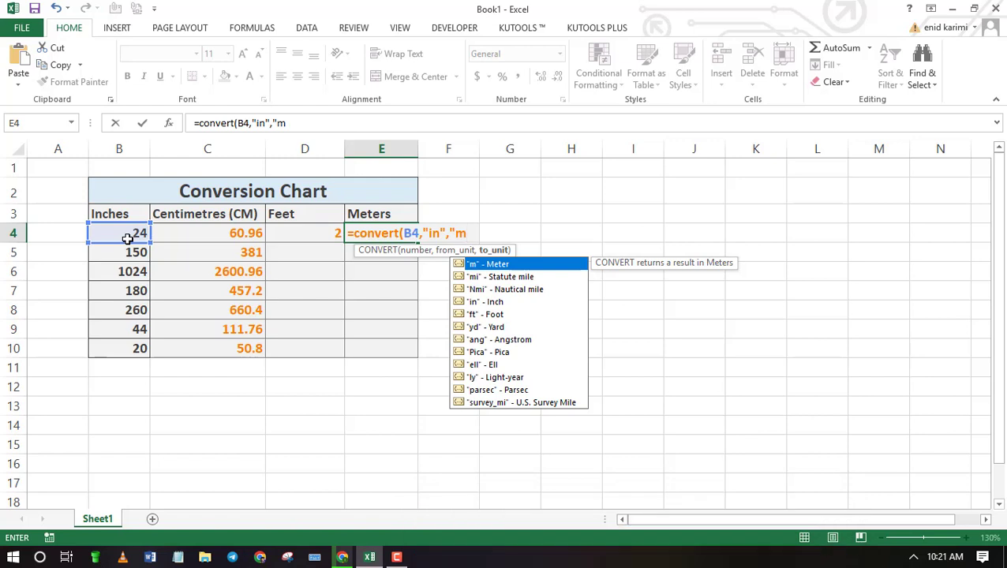
{"action": "type", "text": "\")"}
{"action": "key", "text": "Return"}
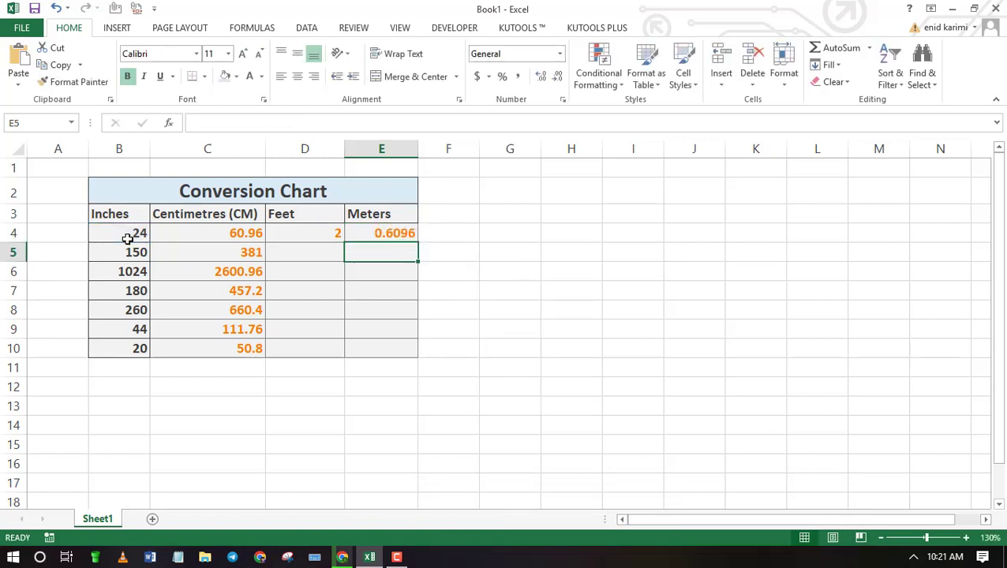
Fill E4's metre formula down to E10, then select the feet formula in D4.
{"action": "left_click", "coordinate": [354, 234]}
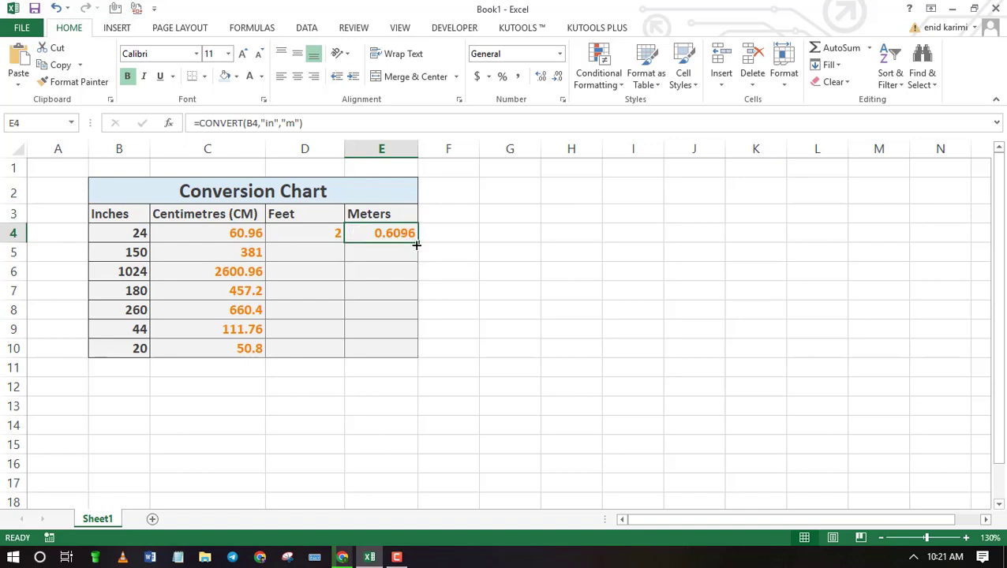
{"action": "left_click_drag", "start_coordinate": [419, 243], "coordinate": [406, 353]}
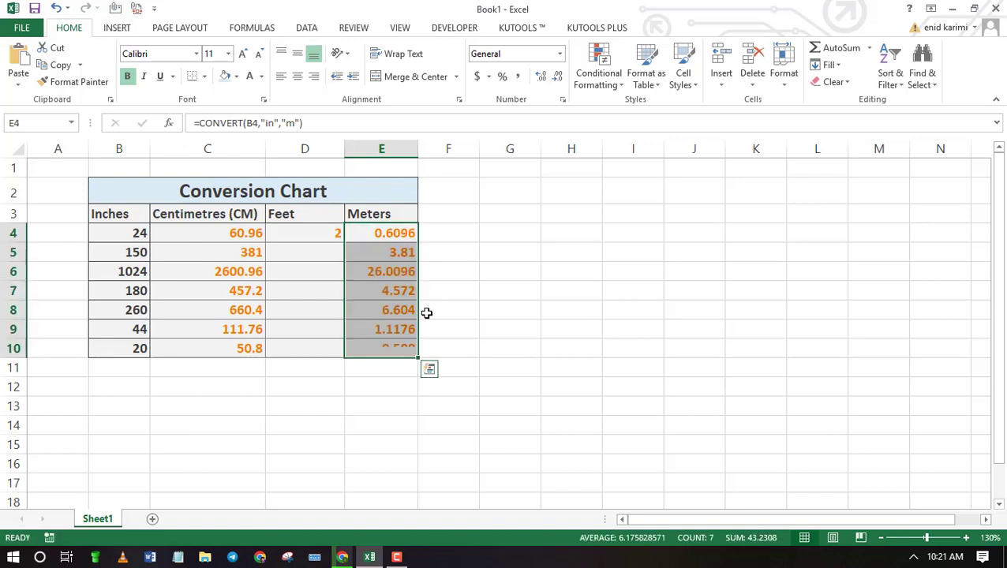
{"action": "left_click", "coordinate": [339, 235]}
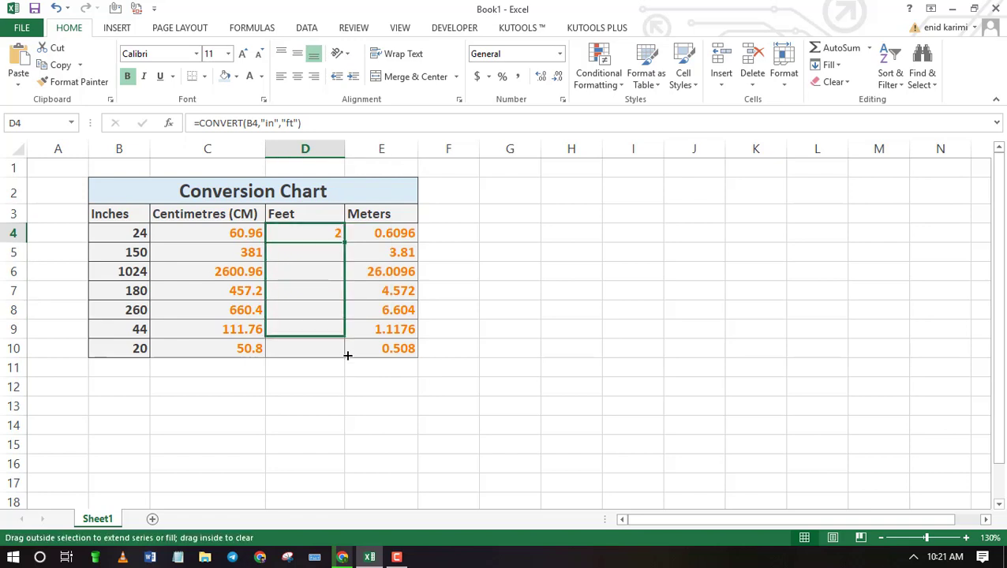